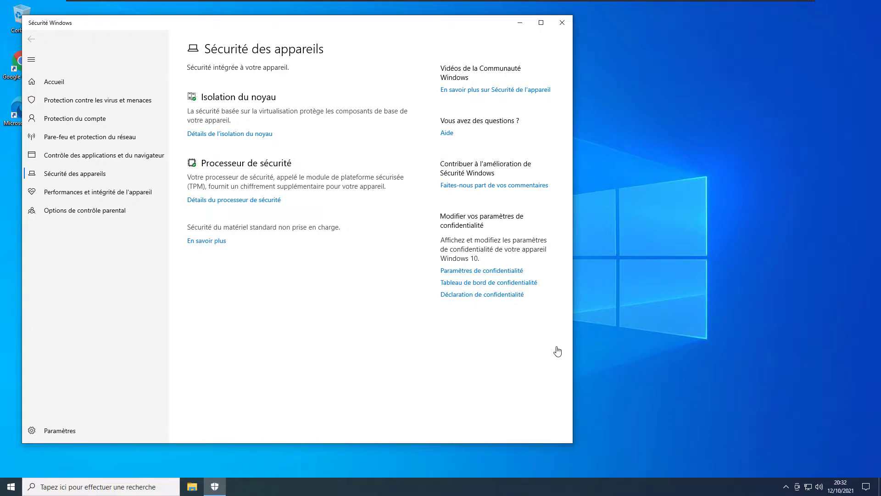
View the security processor (TPM) details in Sécurité Windows, including the specification version, and close the window.
key(Return)
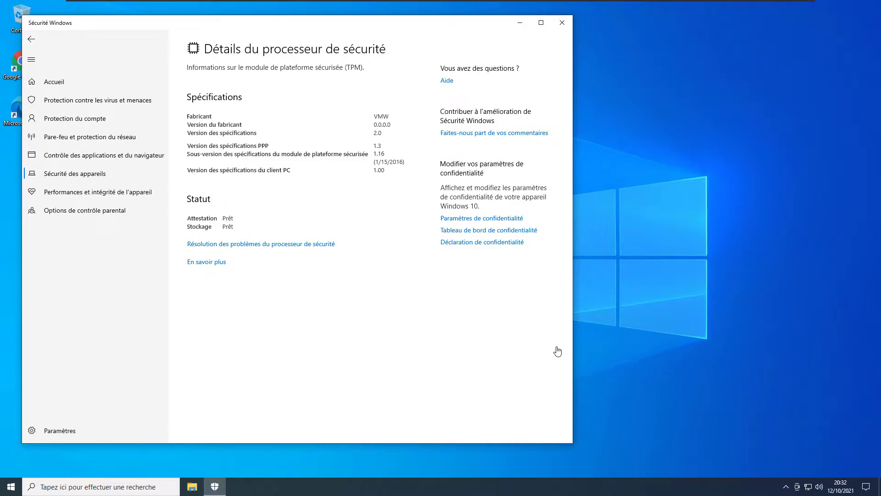
key(alt+F4)
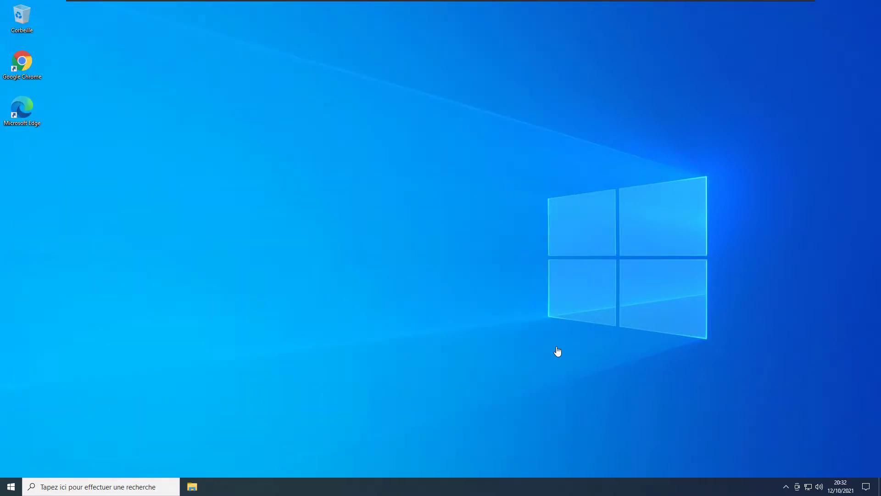
Open Contrôle d'intégrité du PC and check whether this PC meets the Windows 11 requirements.
key(super)
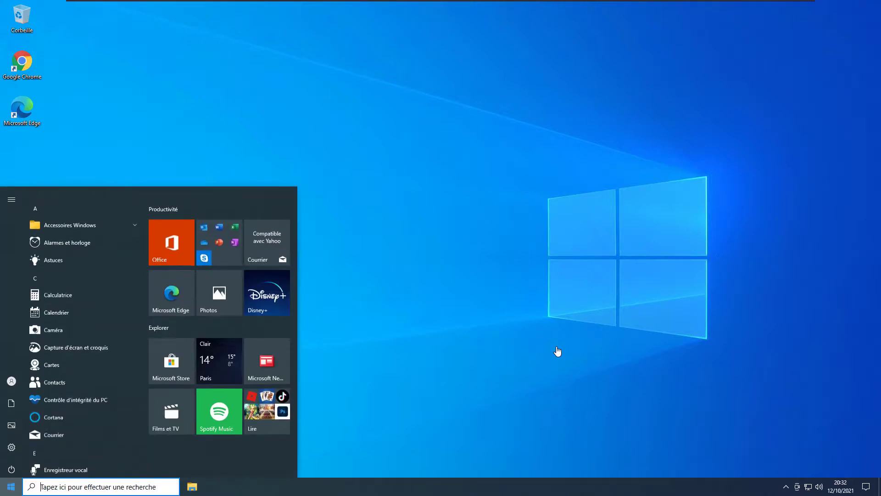
key(Up)
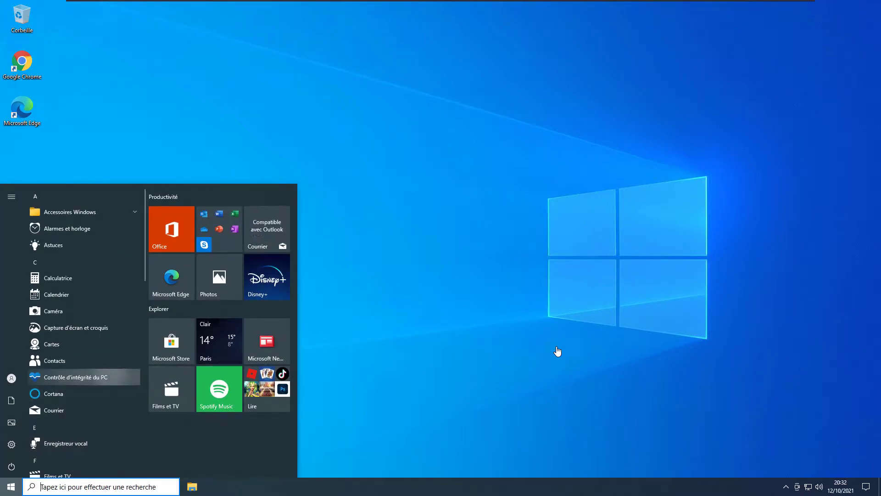
key(Escape)
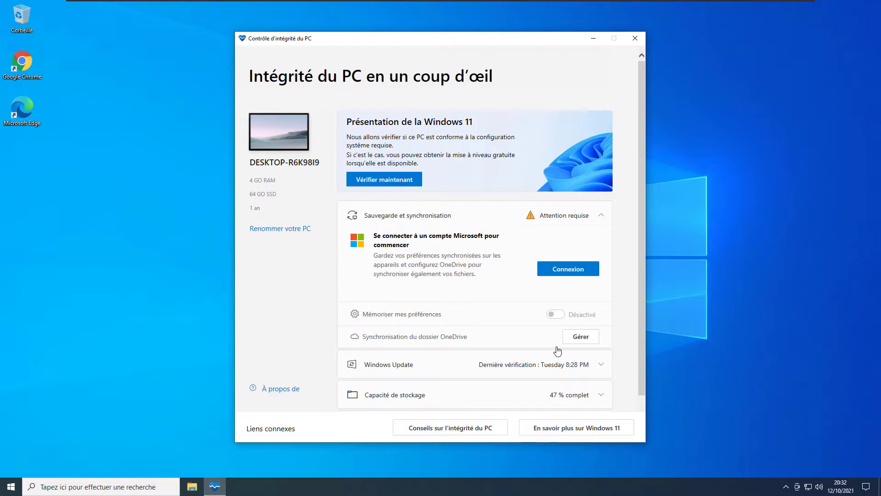
key(Return)
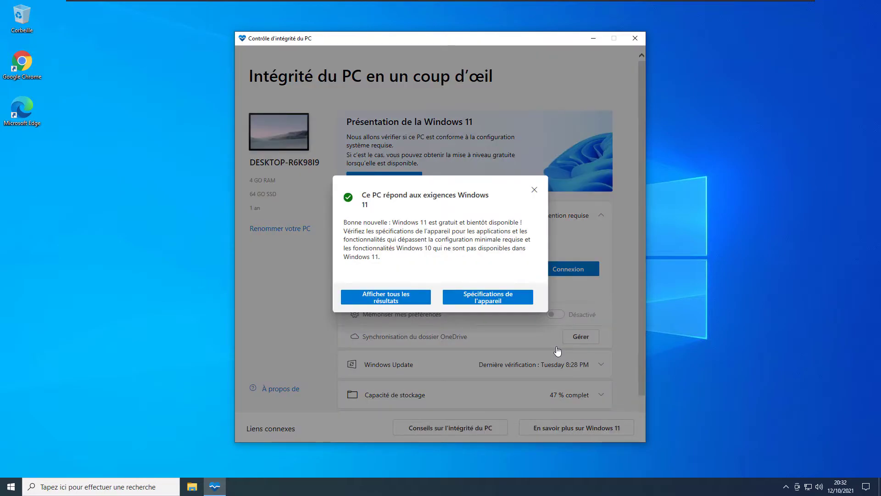
Highlight the heading of the Windows 11 compatibility result and close Contrôle d'intégrité du PC.
key(ctrl+shift+Right)
key(ctrl+shift+Right)
key(ctrl+shift+Right)
key(ctrl+shift+Right)
key(ctrl+shift+Right)
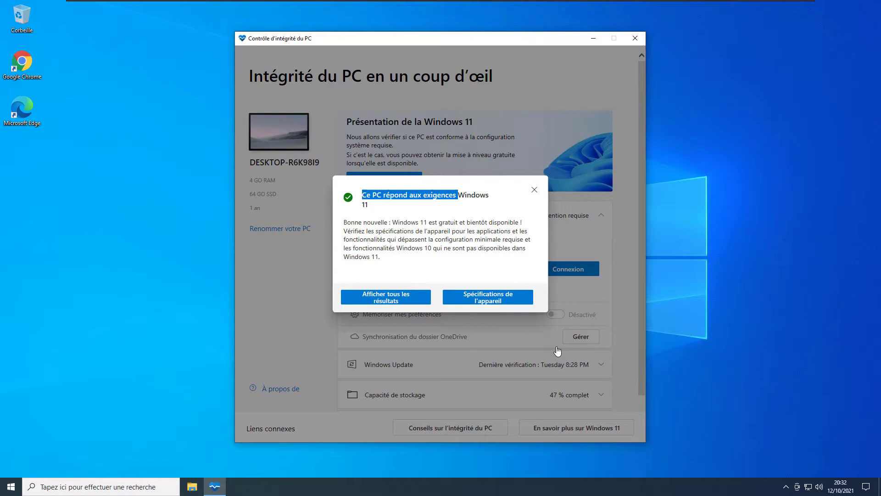
key(ctrl+shift+Right)
key(alt+F4)
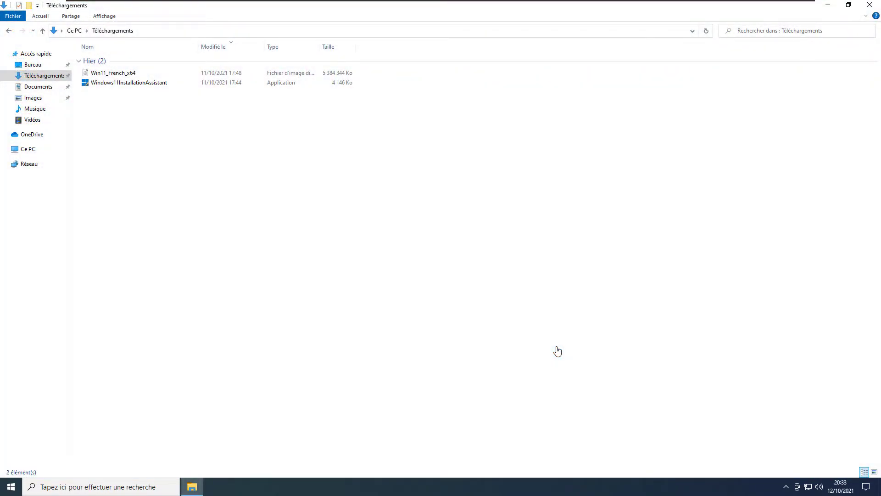
Launch Windows11InstallationAssistant from the Téléchargements folder as far as its licence terms and leave the assistant.
key(End)
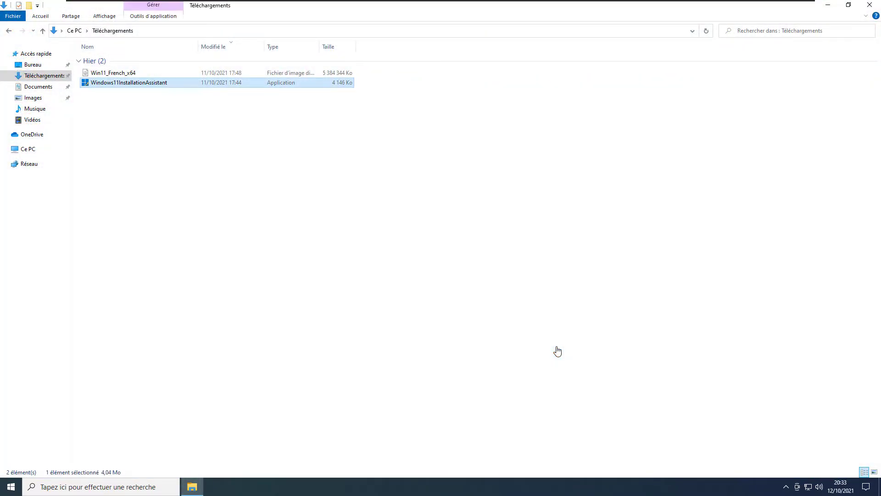
key(Return)
key(alt+o)
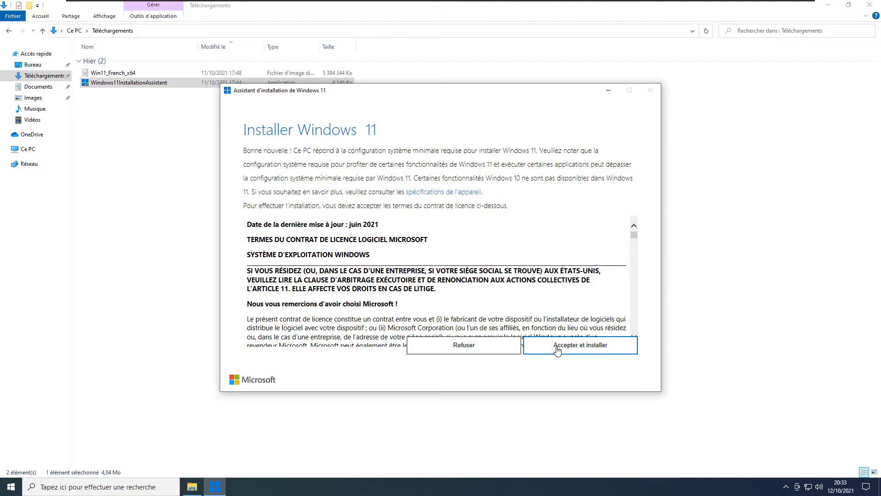
click(557, 350)
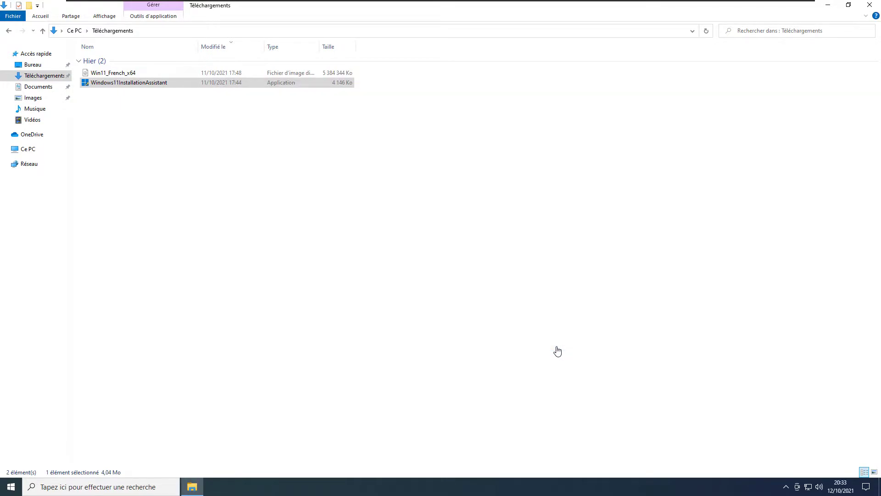
Open the Win11_French_x64 disk image, run its setup application with permission to make changes, and close the folder window.
key(Up)
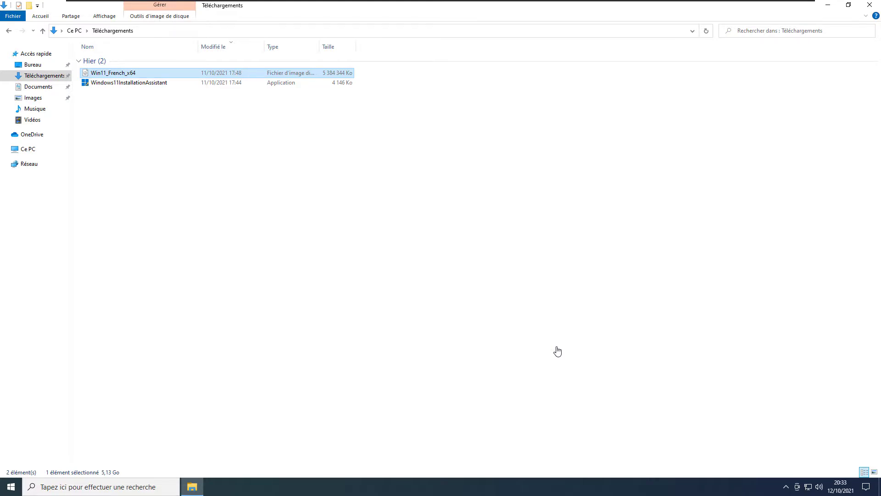
key(Return)
key(Down)
key(Return)
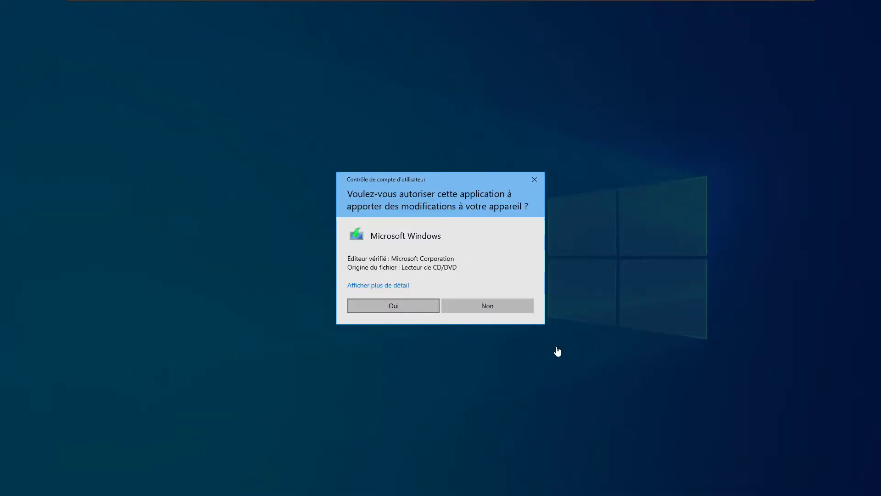
key(Return)
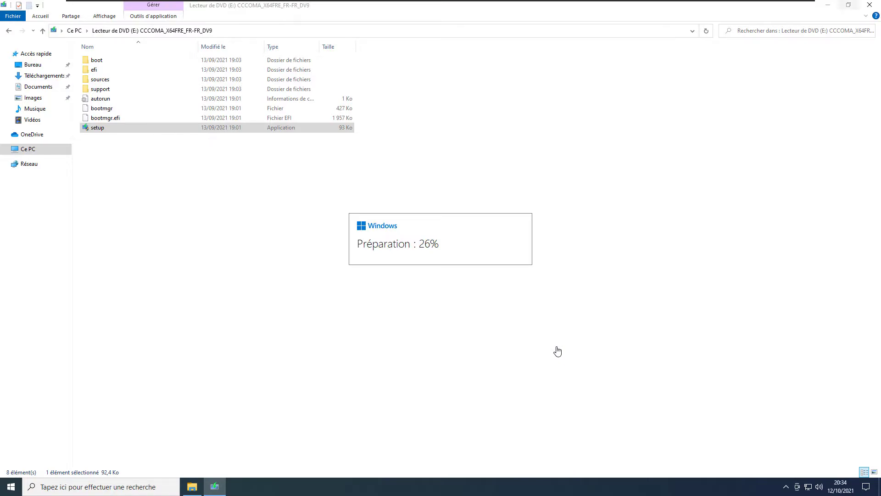
key(alt+F4)
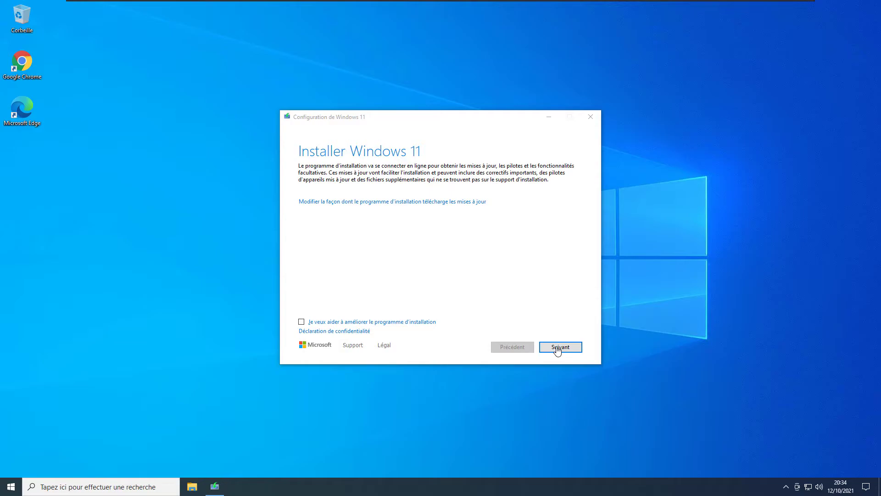
Change how the Windows 11 setup downloads updates to "Pas maintenant" and continue.
click(557, 349)
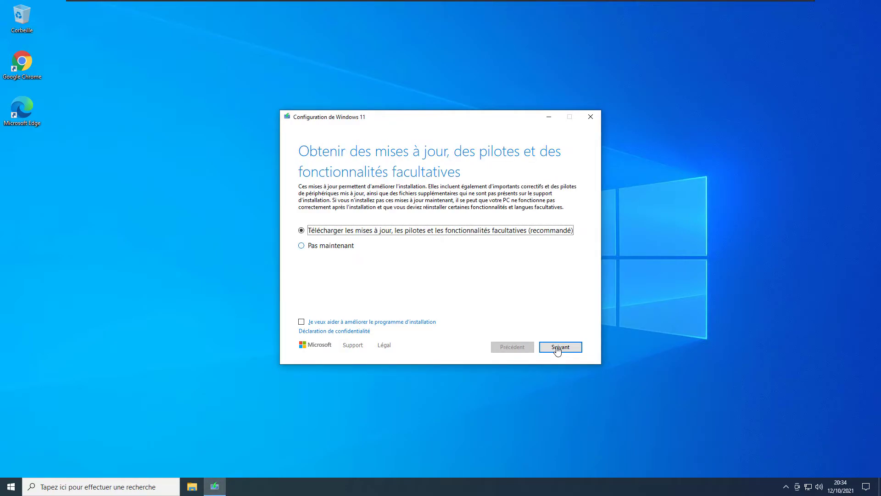
key(Down)
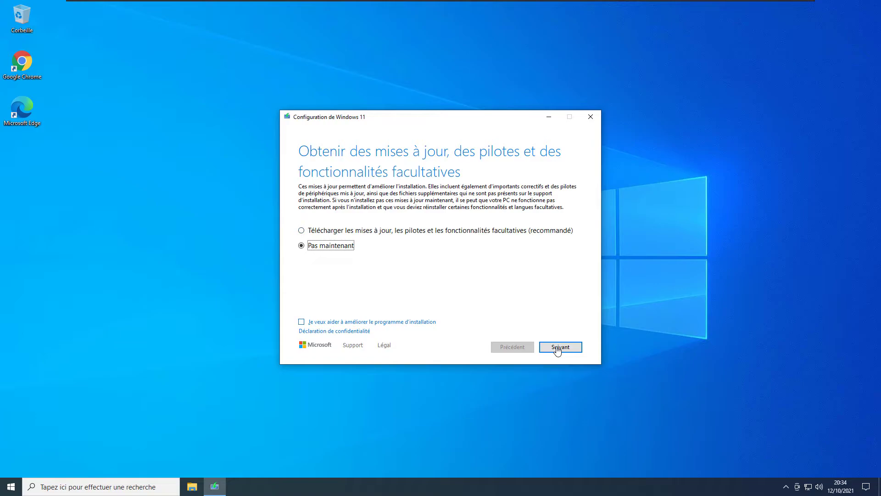
click(557, 349)
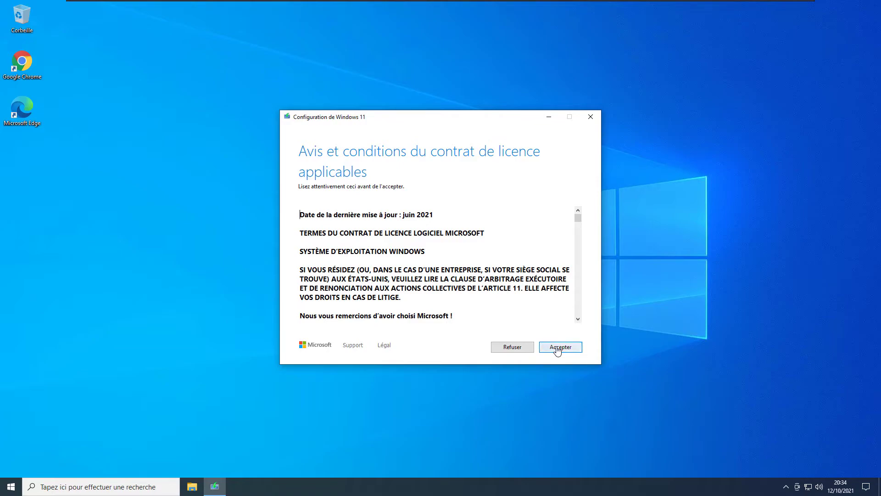
Accept the licence terms and continue with "Conserver les fichiers personnels et applications".
click(557, 351)
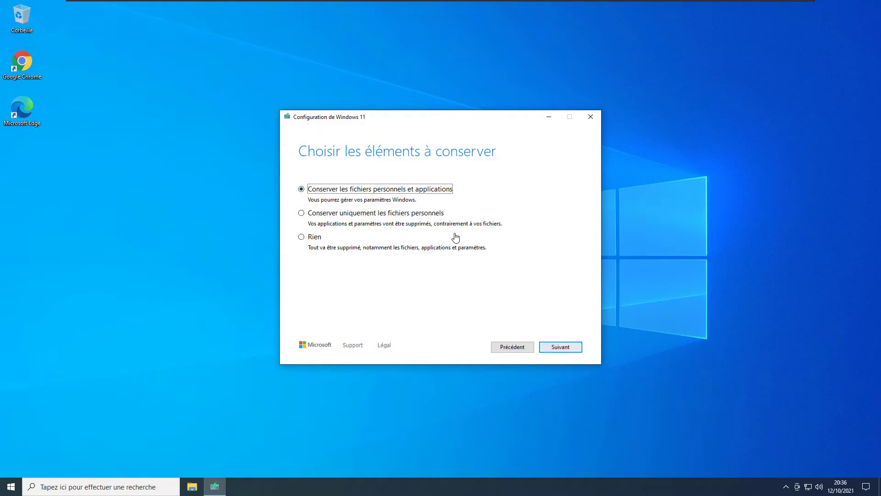
key(Return)
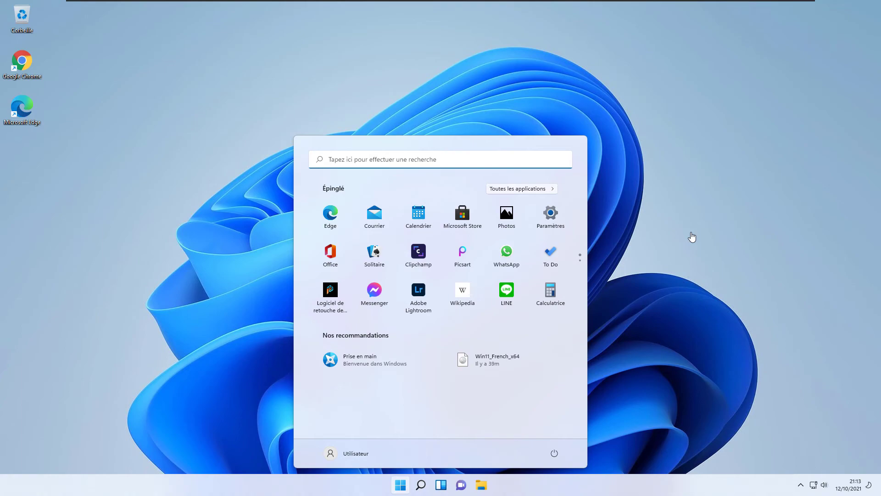
Look through the Windows 11 desktop's Start menu, search, widgets and chat panes, leaving them closed.
click(692, 236)
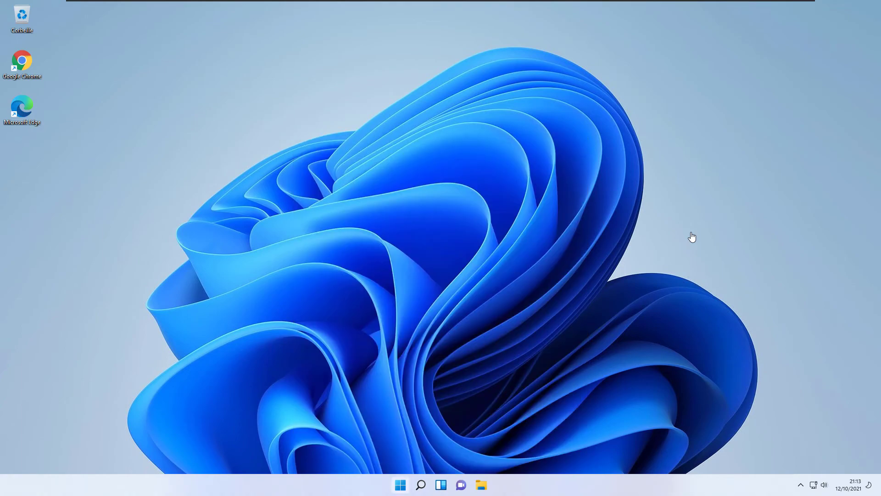
key(super)
key(super+s)
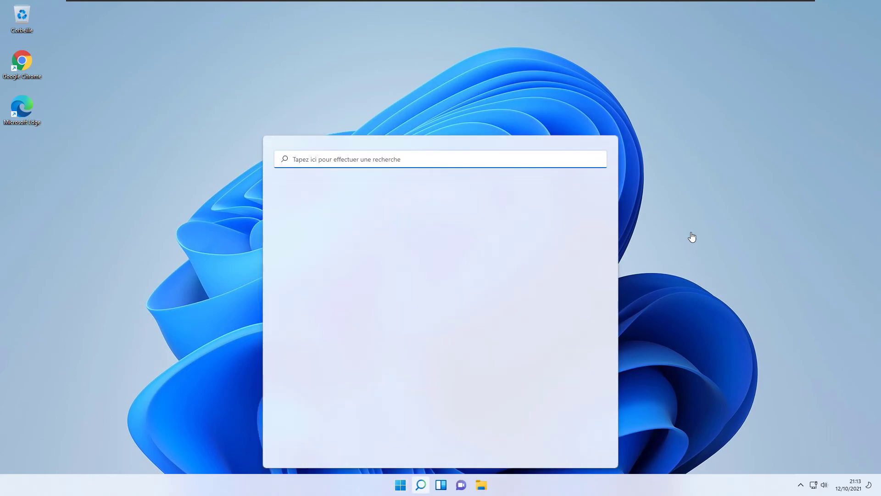
key(super+w)
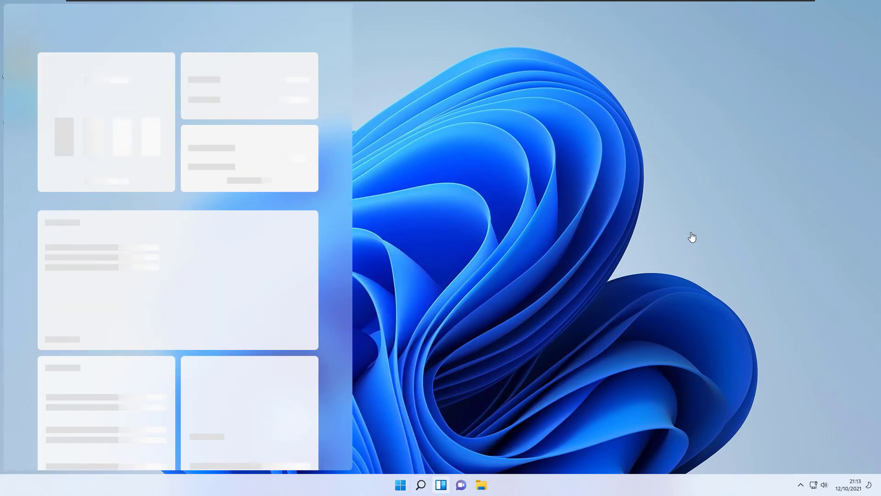
key(super+c)
key(super+c)
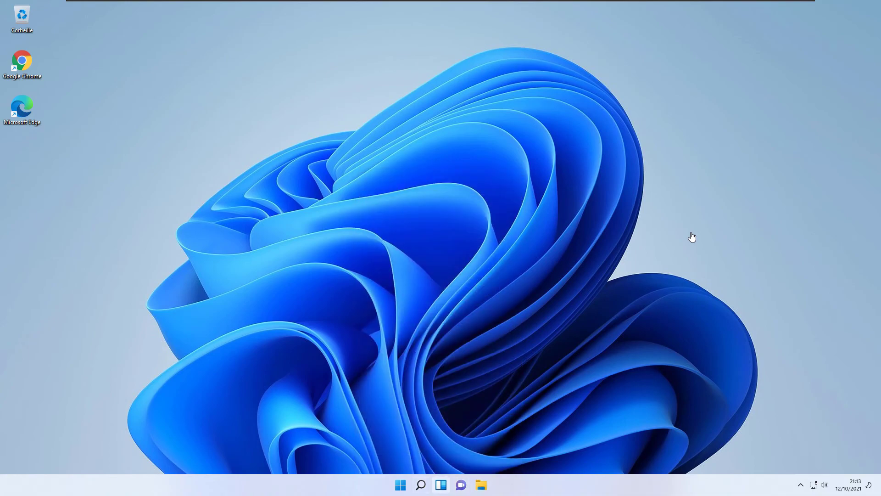
Open the Windows 11 file explorer to view its quick access page, select the Bureau folder, and close it.
key(super+e)
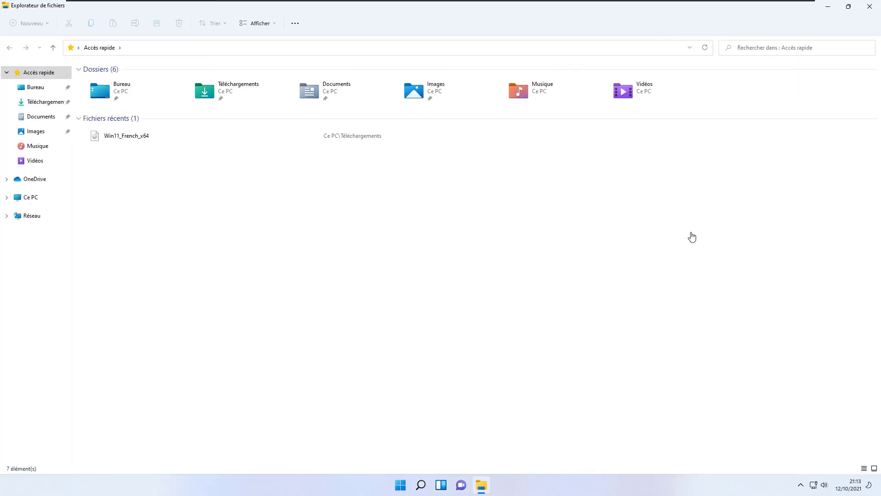
key(Down)
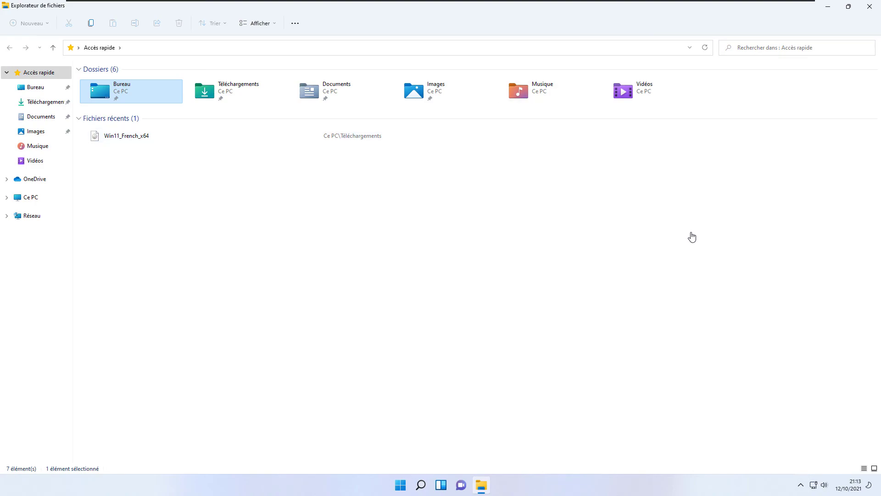
key(alt+F4)
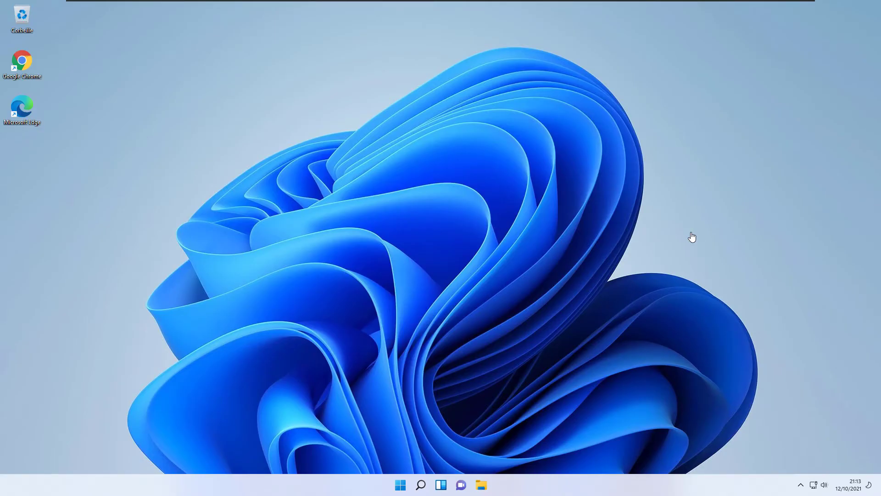